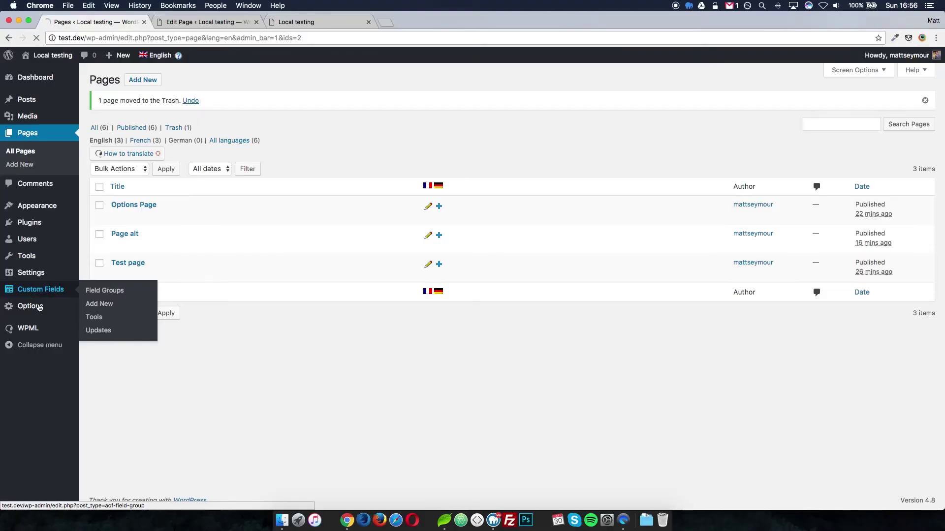
# - Open the Options page to show Address 1 in Reading and Address 2 in Basingstoke
pyautogui.click(39, 307)
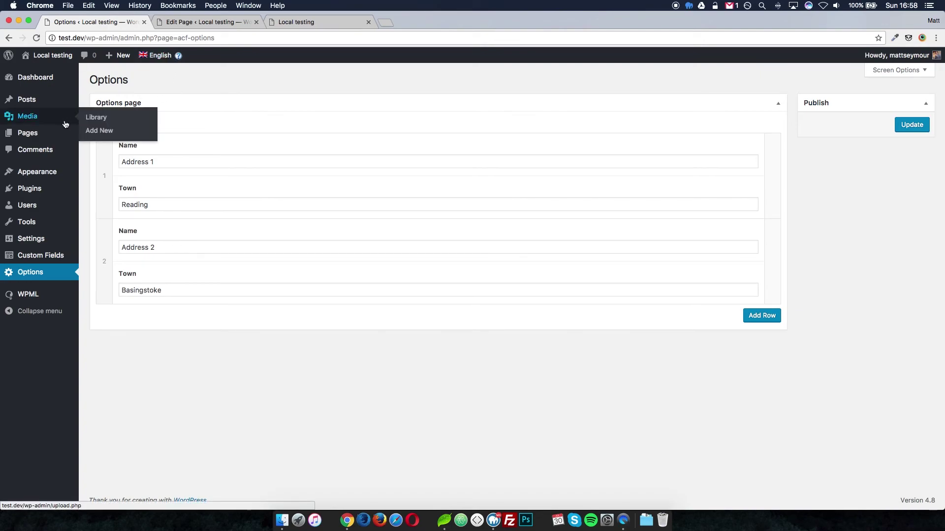
# - Switch to Coda and open page-test.php, which loops have_rows('addresses', 'options')
pyautogui.moveTo(54, 134)
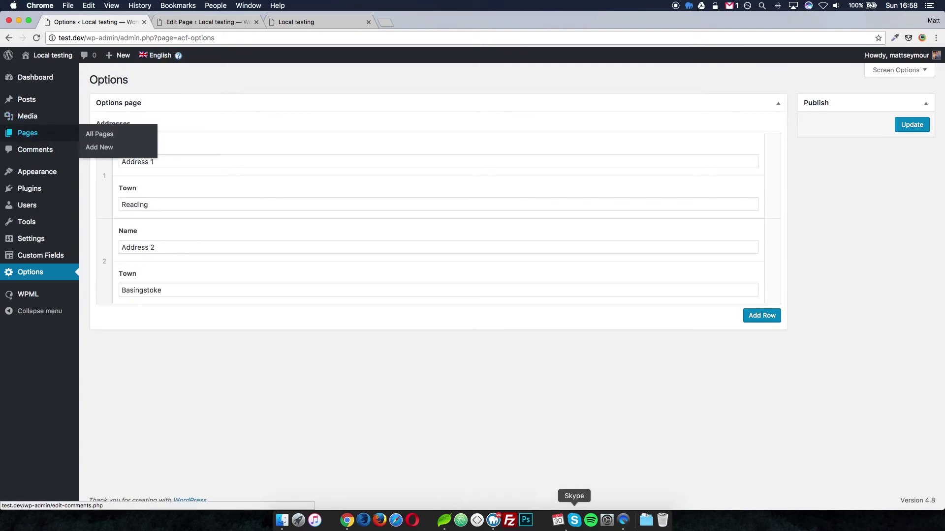
pyautogui.click(444, 520)
pyautogui.doubleClick(541, 193)
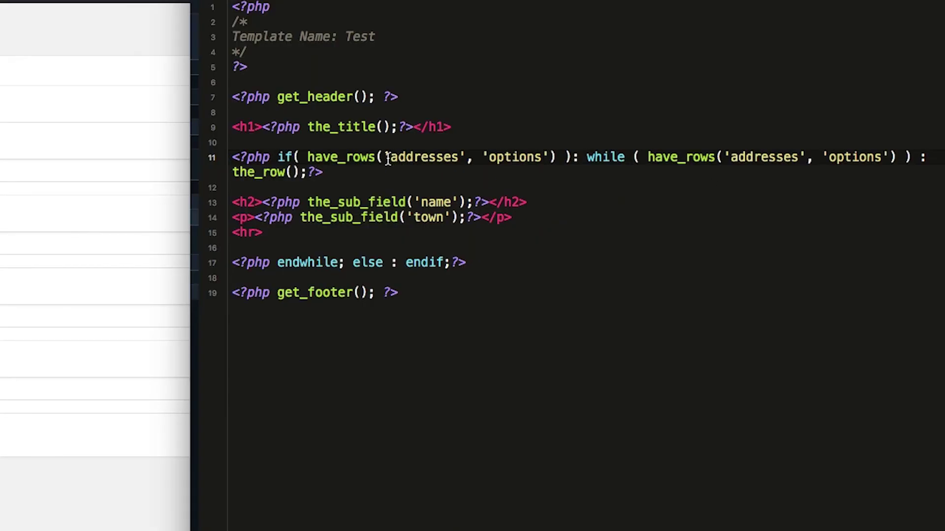
# - Highlight 'addresses', 'options' and the name line in the loop, then return to Chrome
pyautogui.moveTo(392, 159); pyautogui.dragTo(459, 158)
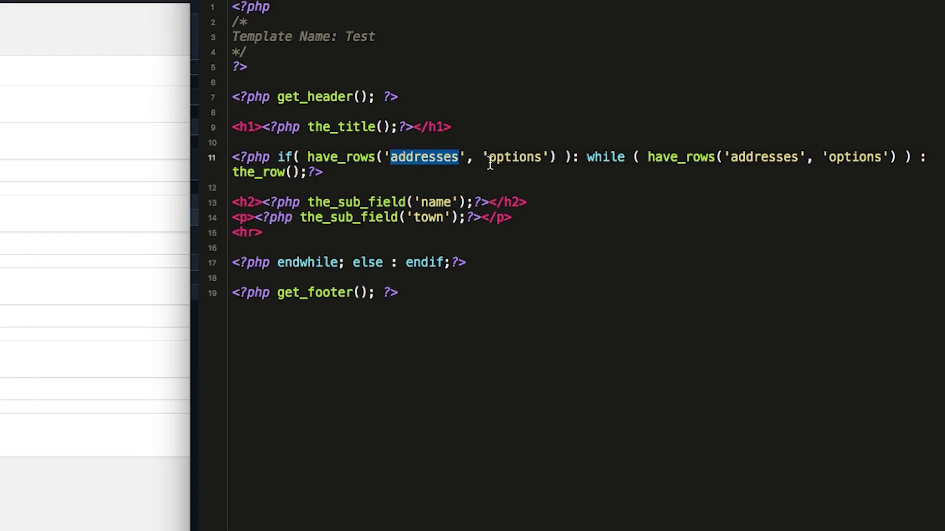
pyautogui.doubleClick(490, 158)
pyautogui.click(500, 203)
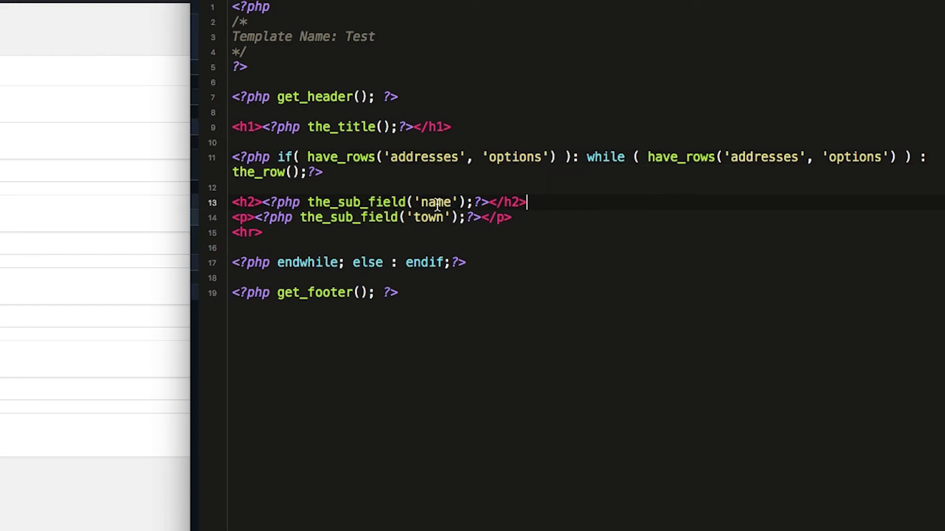
pyautogui.click(148, 154)
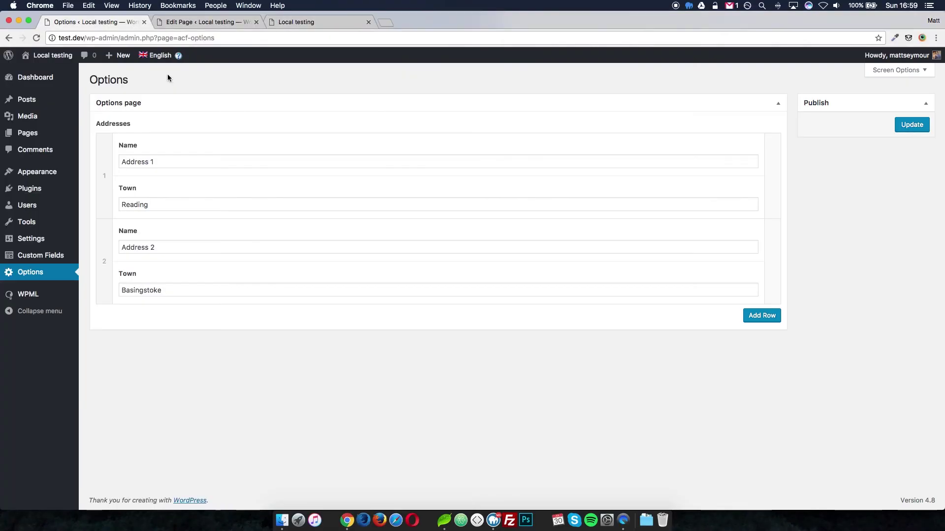
# - Open Test page for editing and confirm its template is Test
pyautogui.click(57, 136)
pyautogui.click(444, 520)
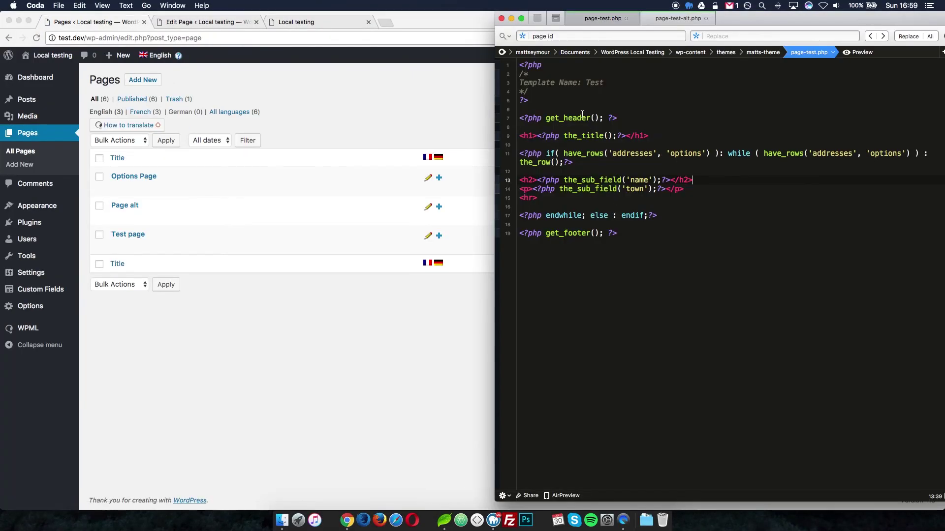
pyautogui.click(418, 100)
pyautogui.click(129, 234)
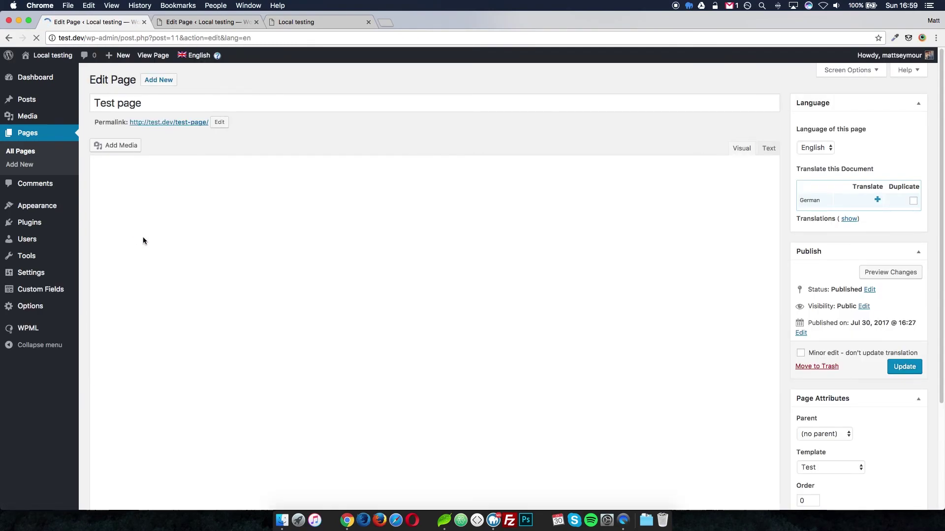
pyautogui.click(828, 468)
pyautogui.click(890, 462)
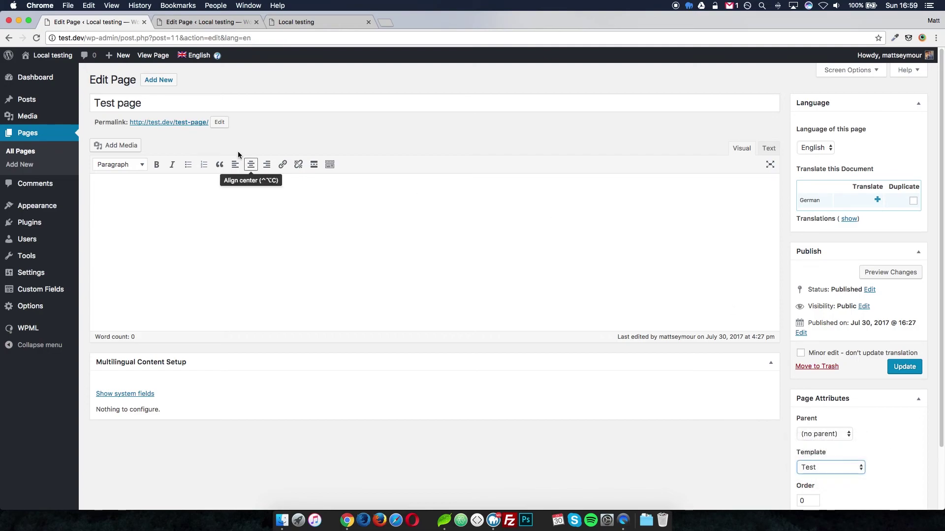
# - View Test page on the site in a new tab, then show its French translation
pyautogui.keyDown('super'); pyautogui.click(200, 122); pyautogui.keyUp('super')
pyautogui.click(220, 23)
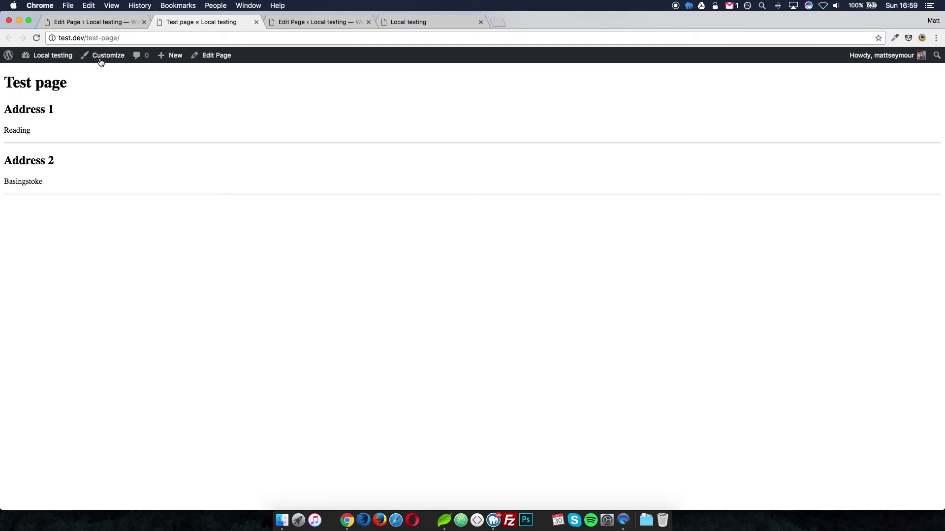
pyautogui.click(96, 22)
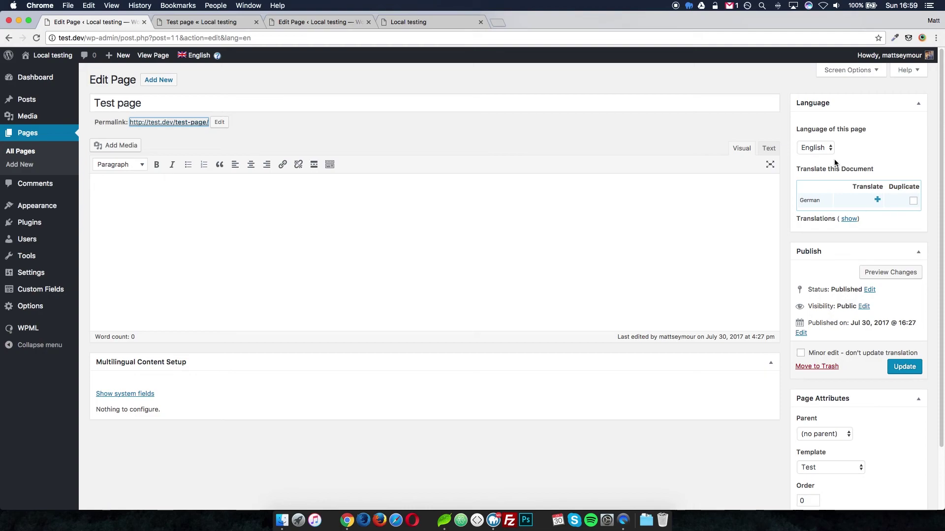
pyautogui.click(849, 219)
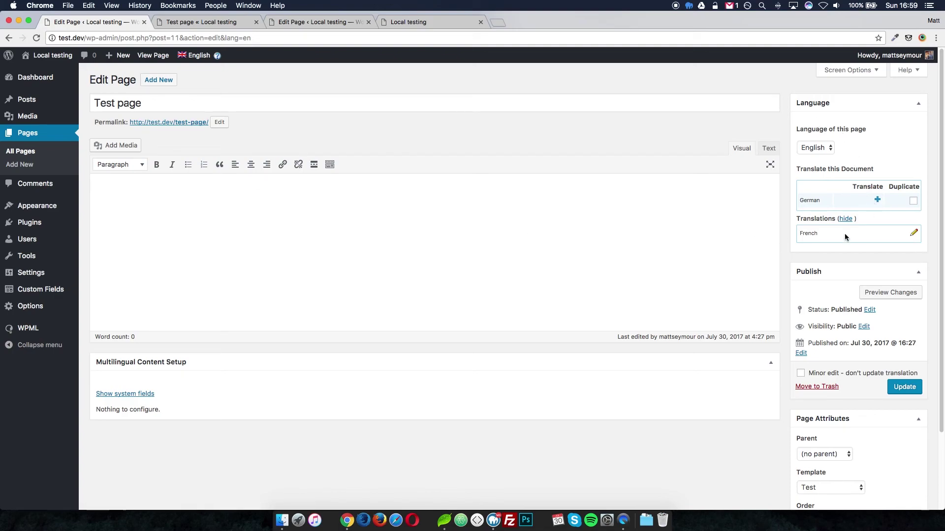
# - Open the French translation of Test page, select its title and update it
pyautogui.click(914, 233)
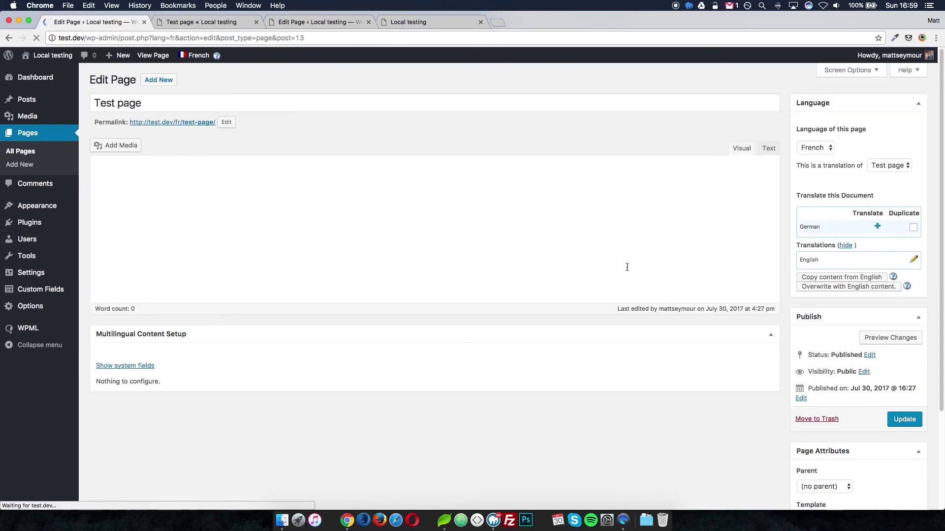
pyautogui.moveTo(150, 101); pyautogui.dragTo(95, 102)
pyautogui.click(270, 118)
pyautogui.click(891, 417)
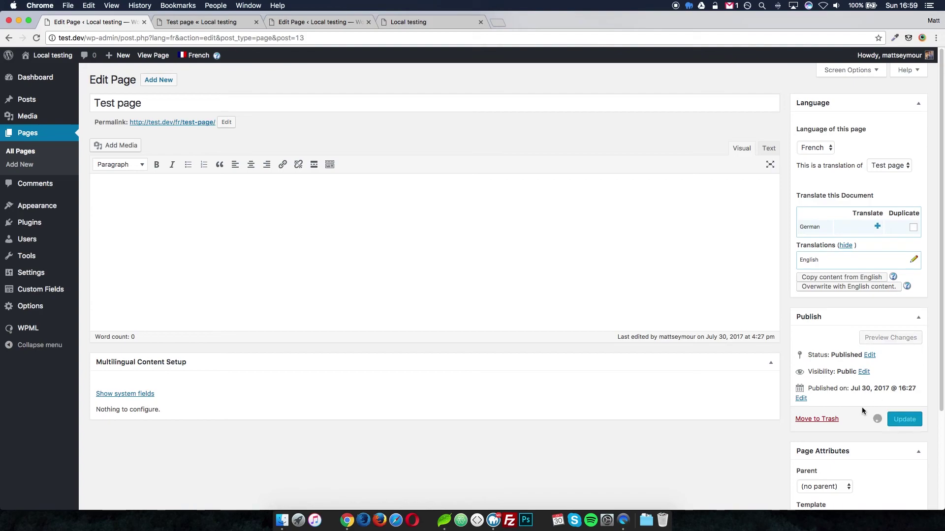
pyautogui.scroll(-5, 861, 413)
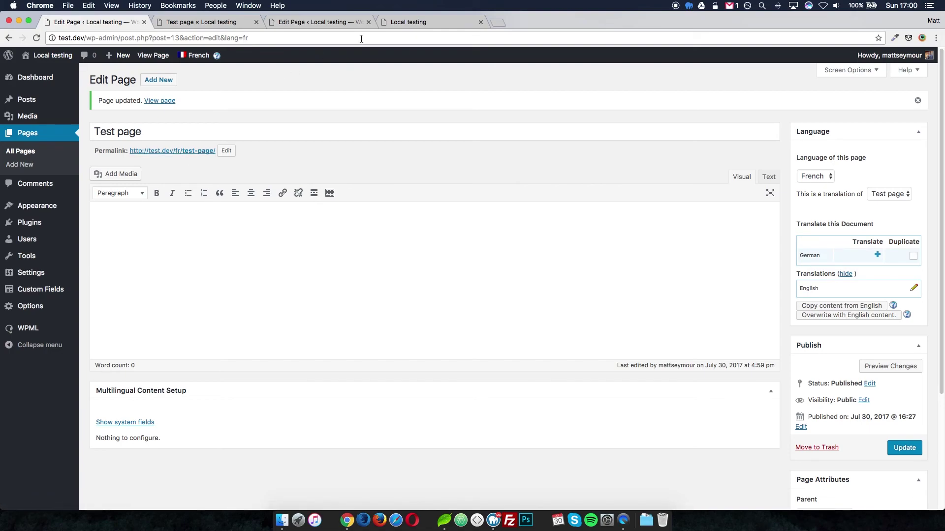
# - Return to the live Test page tab and place the cursor in its address
pyautogui.click(216, 21)
pyautogui.click(84, 38)
pyautogui.click(84, 38)
# - Load test.dev/fr/test-page/, which shows no addresses, then return to the French page editor
pyautogui.write('/fr/test-page/')
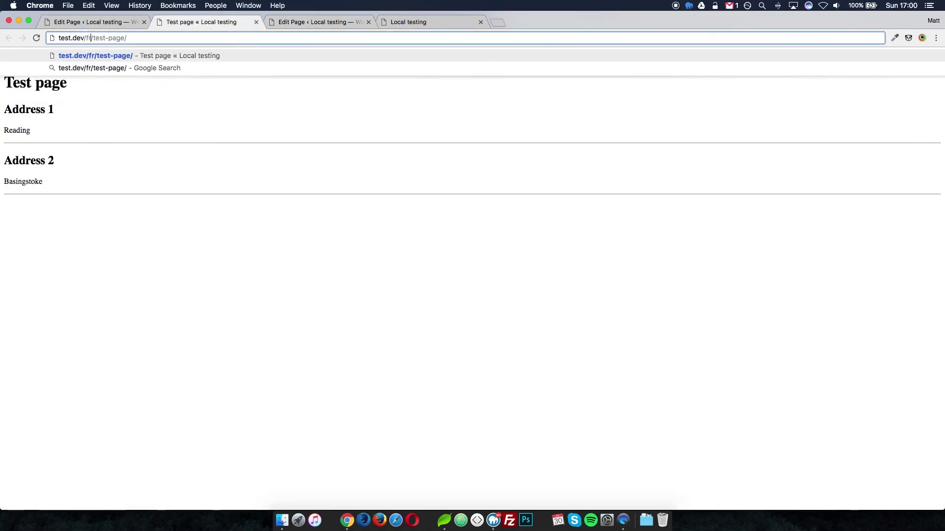
pyautogui.press('Return')
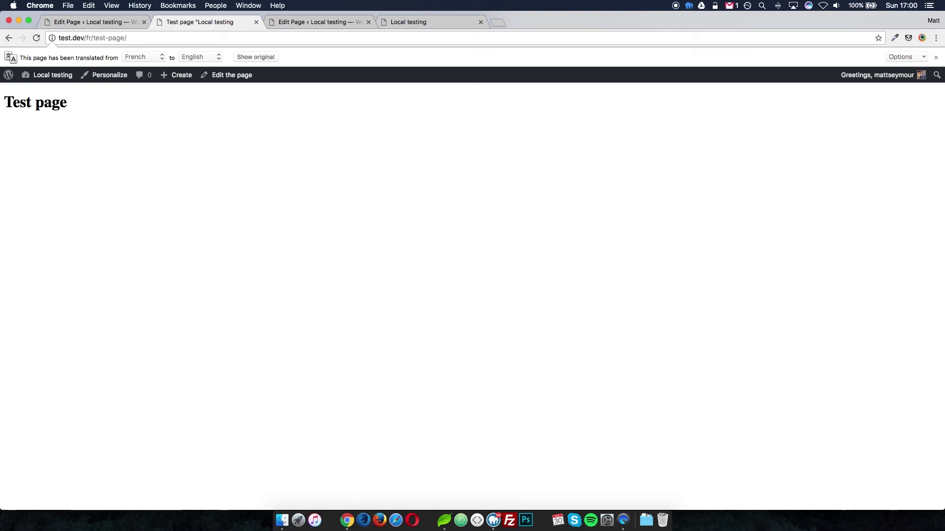
pyautogui.click(110, 22)
pyautogui.moveTo(57, 327)
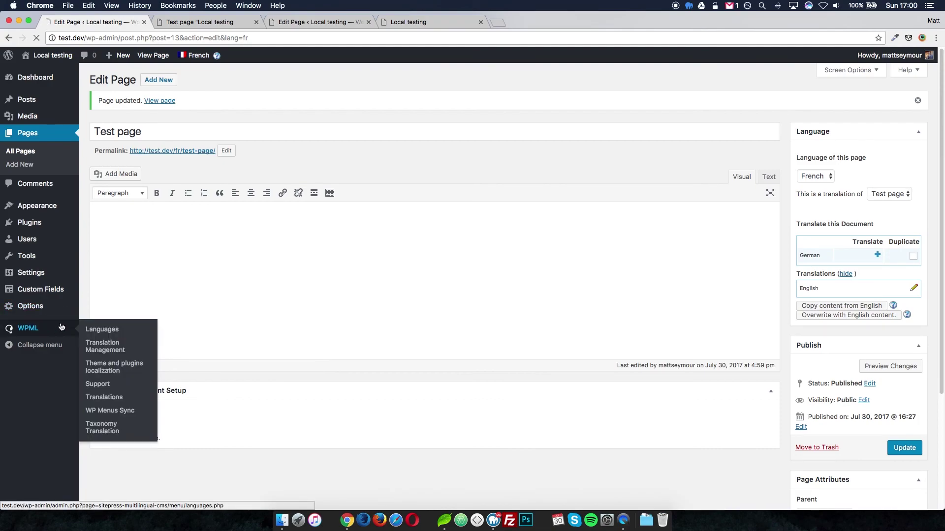
# - Confirm Field Groups is Translate under WPML Multilingual Content Setup, then open Custom Fields
pyautogui.click(79, 327)
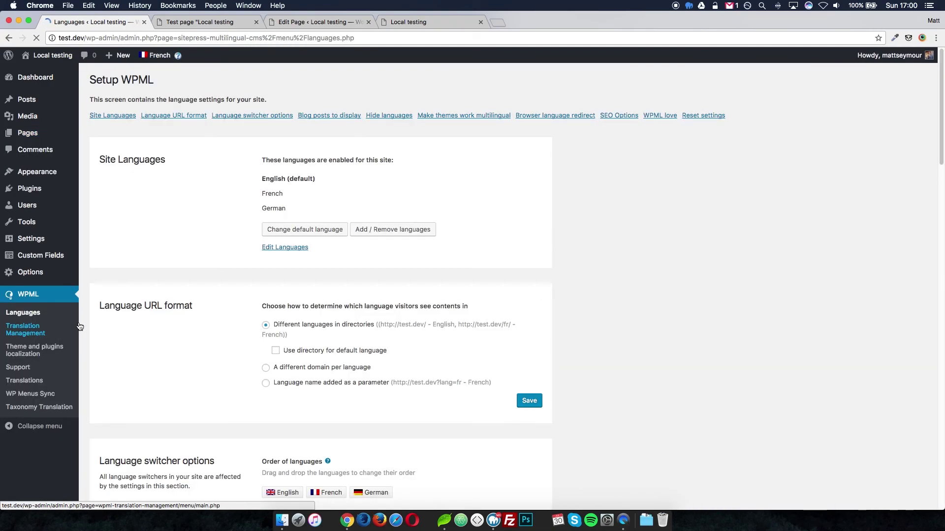
pyautogui.click(47, 333)
pyautogui.click(371, 115)
pyautogui.scroll(-10, 336, 210)
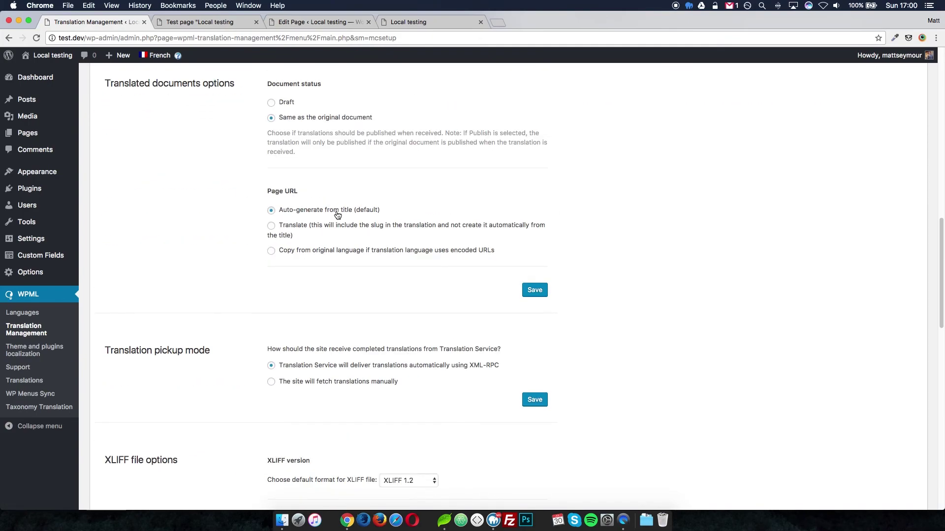
pyautogui.scroll(-10, 337, 214)
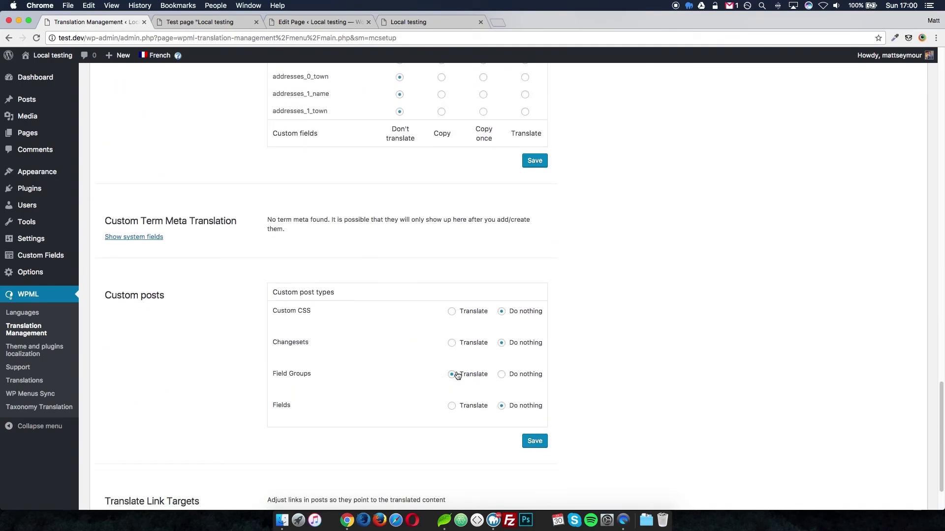
pyautogui.click(47, 260)
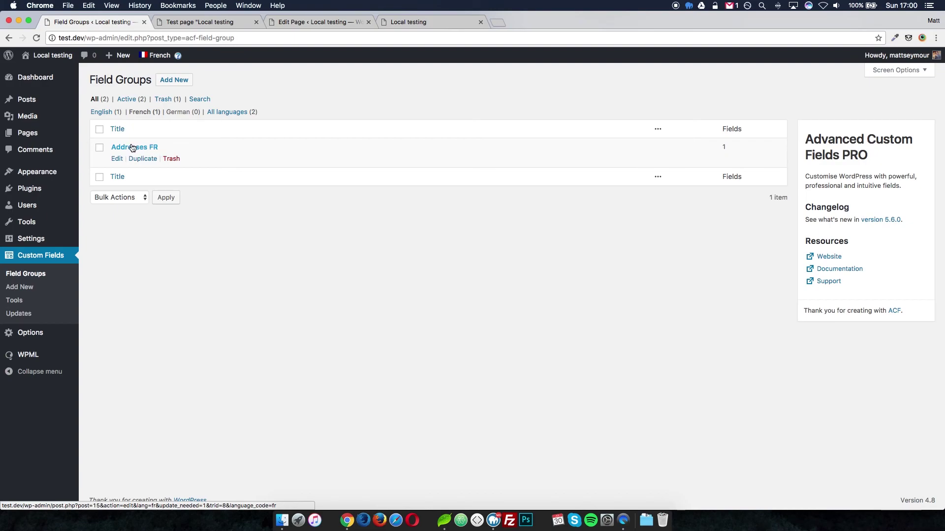
# - Switch the admin bar language to English and open the Options page field group
pyautogui.moveTo(157, 56)
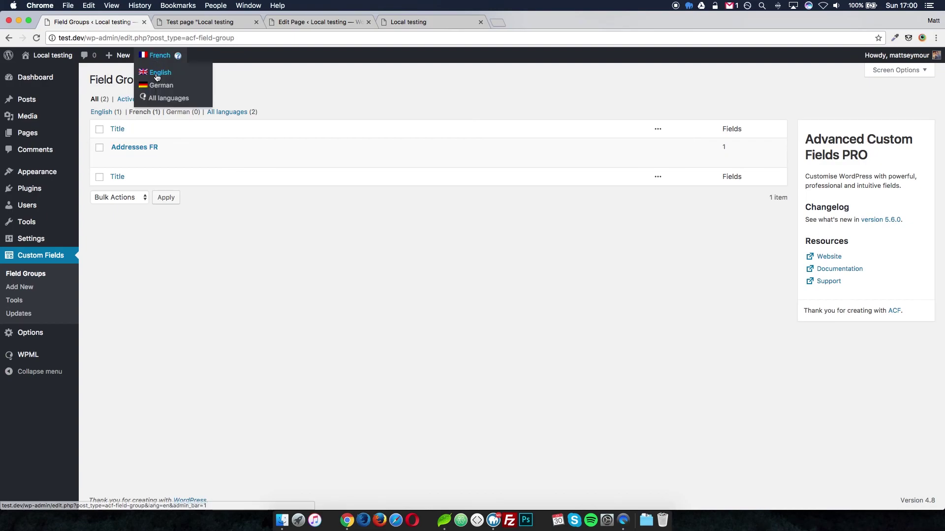
pyautogui.click(156, 78)
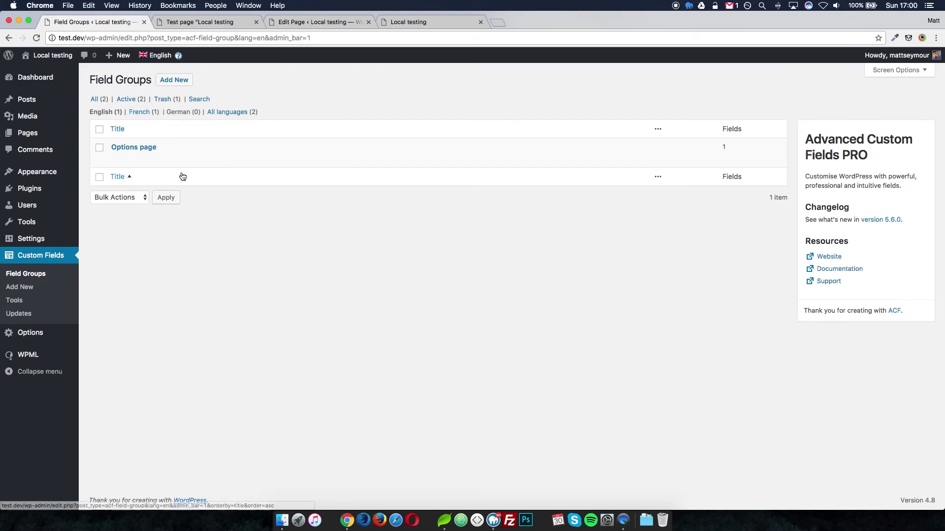
pyautogui.click(146, 150)
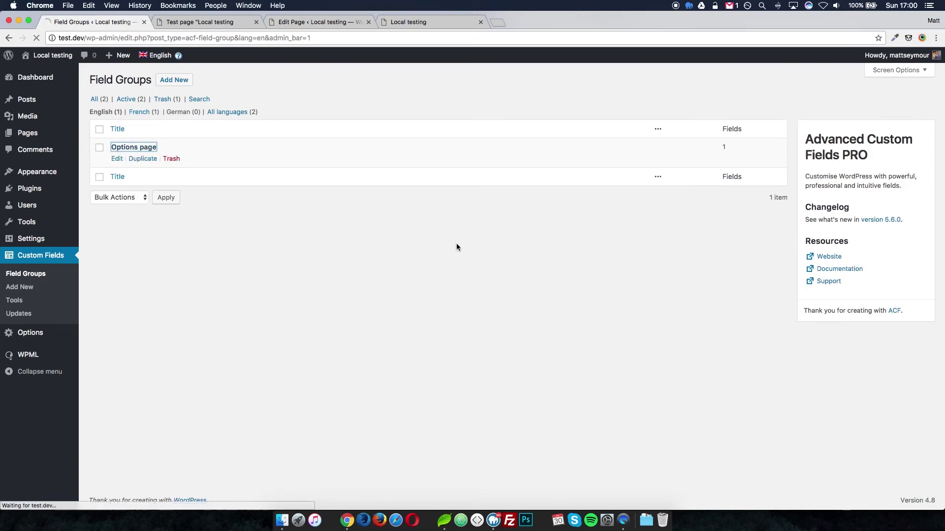
pyautogui.scroll(-10, 194, 342)
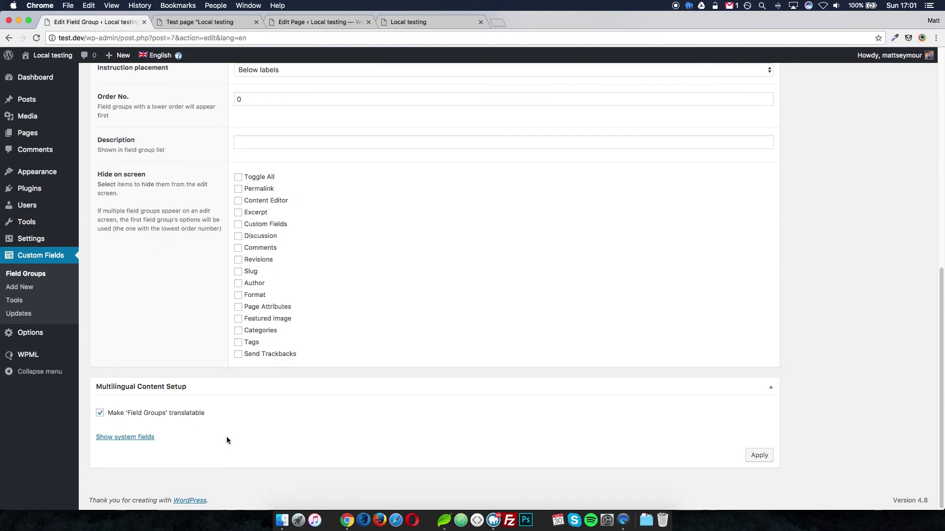
# - Open the French field group Addresses FR from the Language box's Translations list
pyautogui.scroll(10, 591, 418)
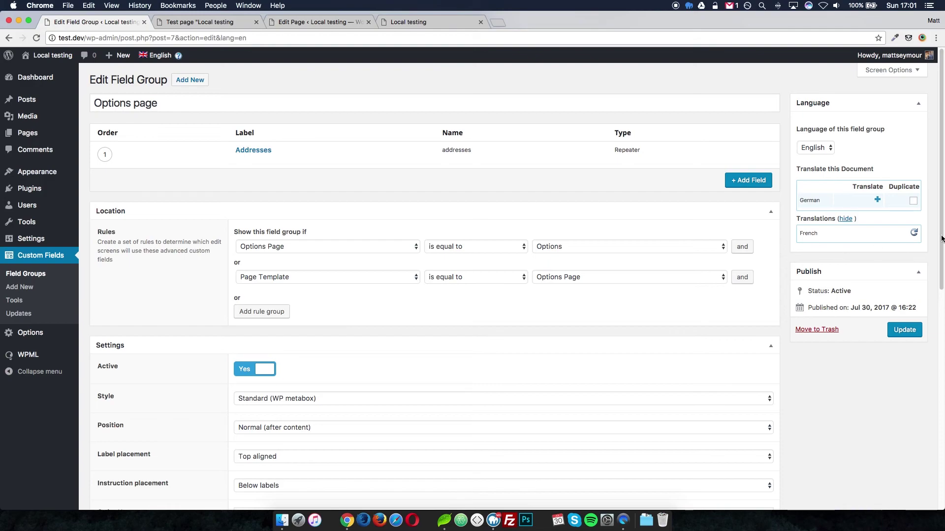
pyautogui.click(914, 233)
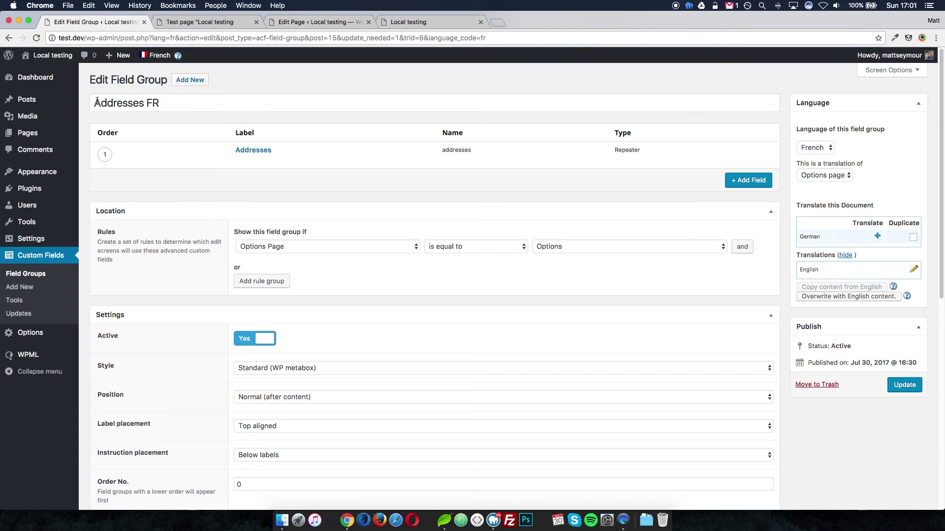
# - Check the Addresses FR title and Addresses repeater settings, then open the French Options page
pyautogui.doubleClick(152, 103)
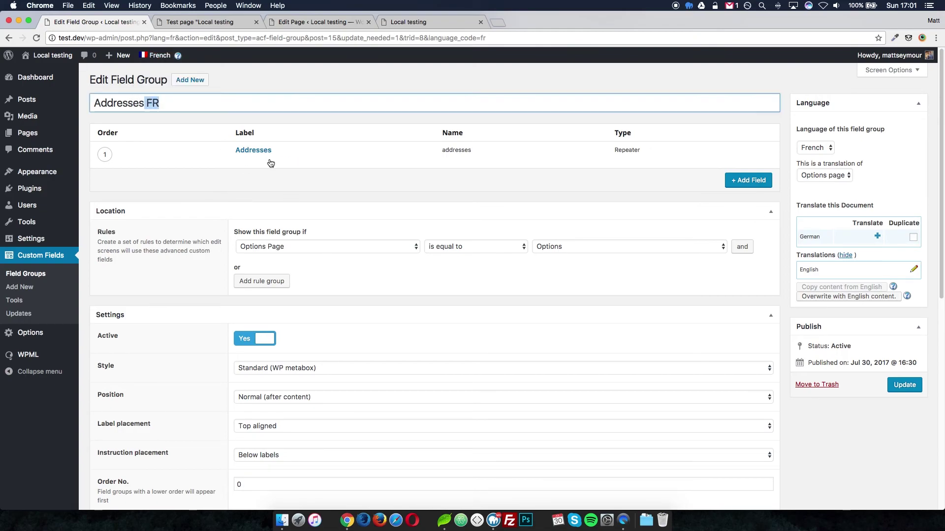
pyautogui.click(255, 150)
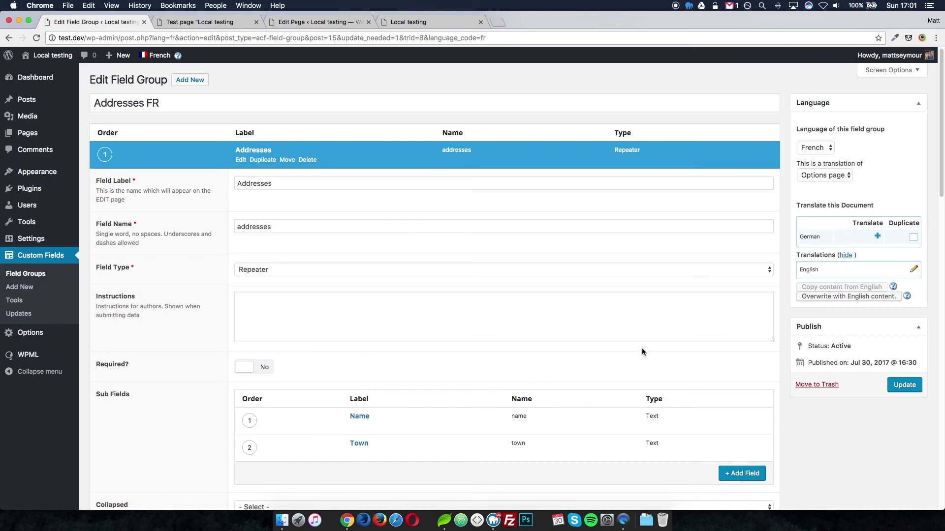
pyautogui.click(248, 151)
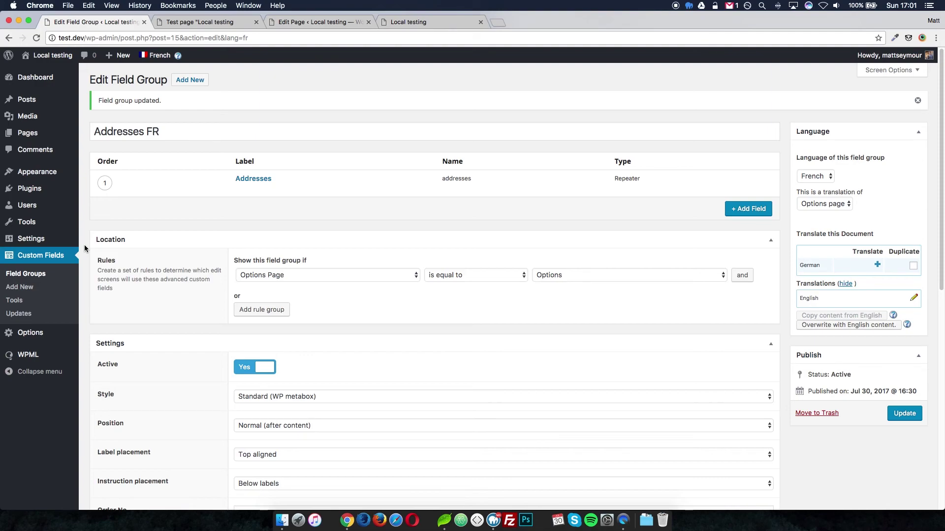
pyautogui.click(24, 334)
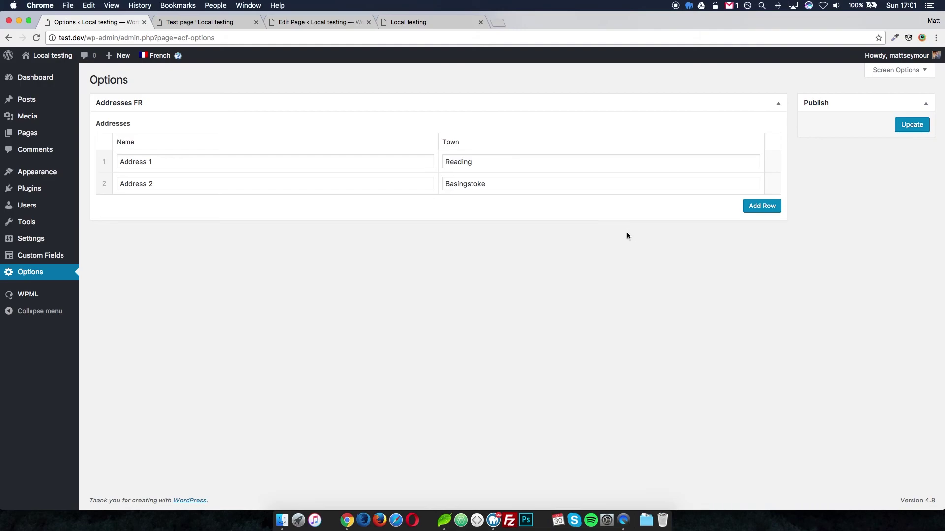
# - Rename the French addresses to 'Address 1 fr' and 'Address 2 fr' and update the options
pyautogui.click(228, 161)
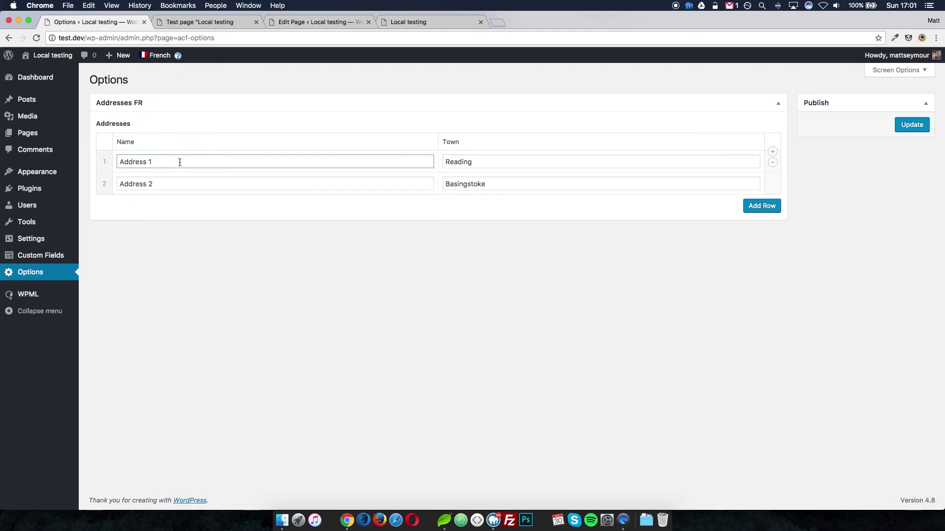
pyautogui.write('fr')
pyautogui.click(183, 184)
pyautogui.write('fr')
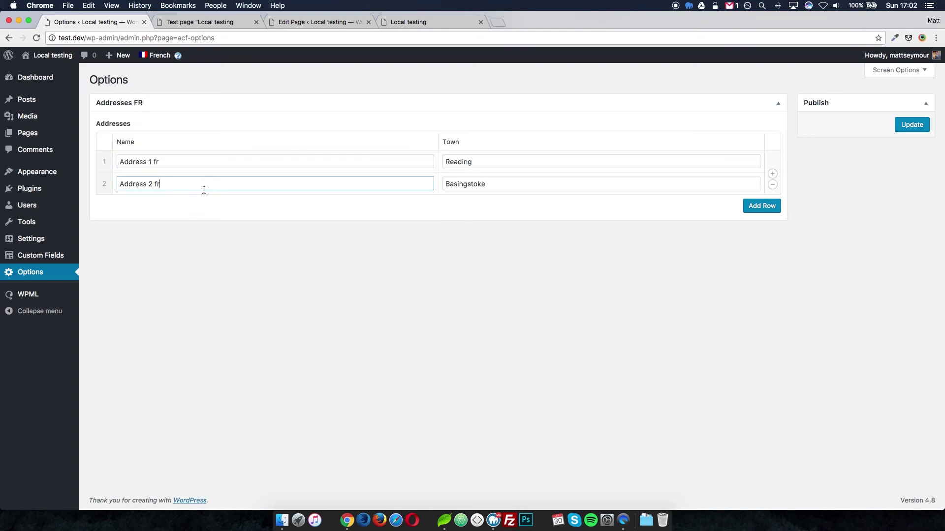
pyautogui.click(913, 126)
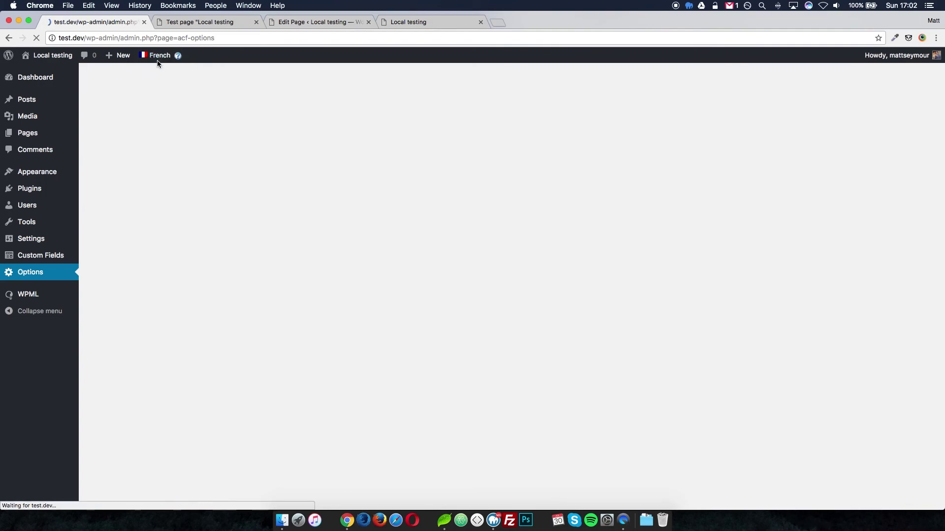
# - Switch the admin language to English and check that the first address name still reads '1 fr'
pyautogui.click(159, 73)
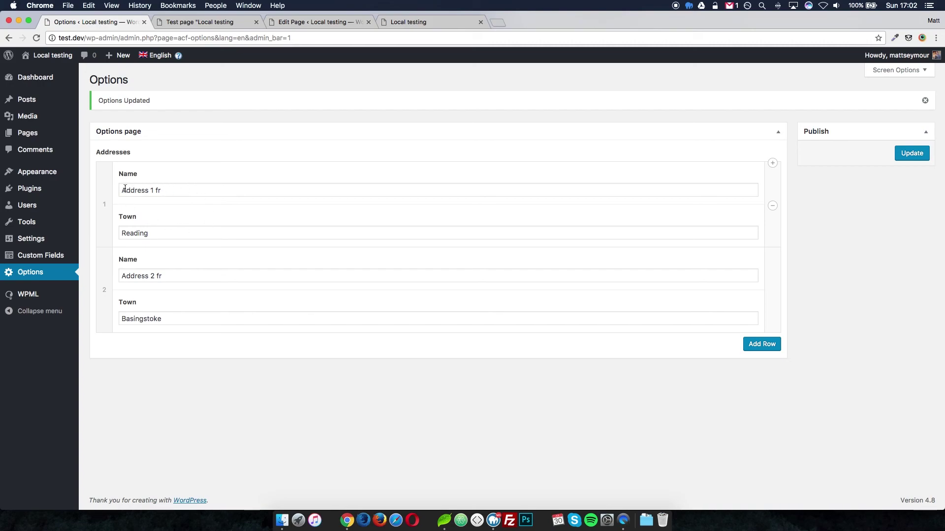
pyautogui.moveTo(171, 190); pyautogui.dragTo(149, 190)
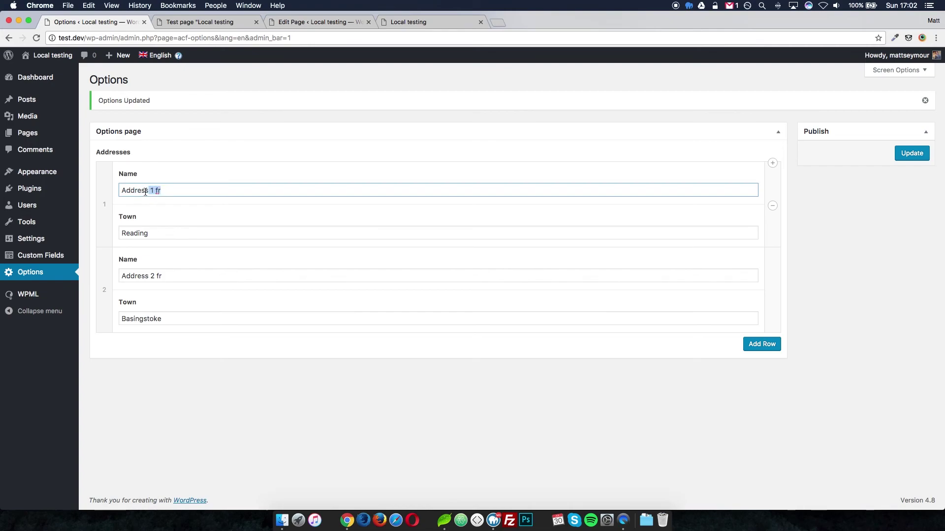